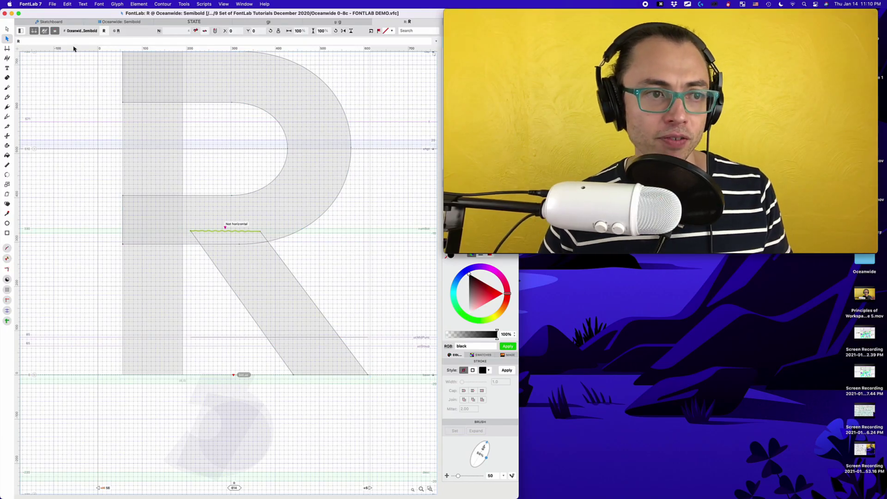
Step: With the Contour tool, select the inner and top nodes of the R's bowl
{"action": "left_click", "coordinate": [7, 29]}
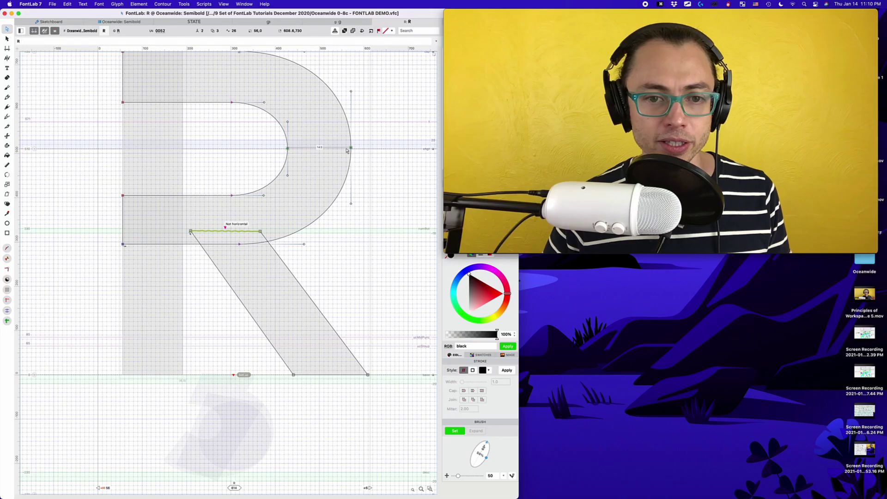
{"action": "left_click", "coordinate": [287, 147]}
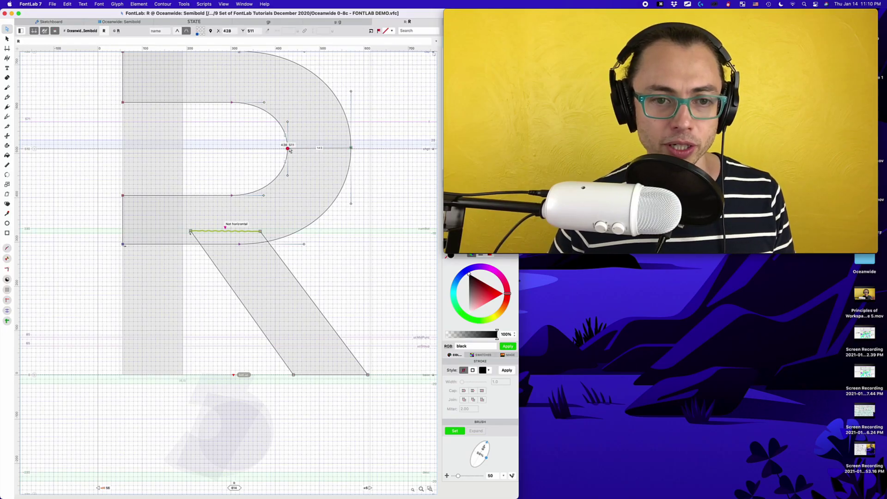
{"action": "left_click", "coordinate": [273, 134]}
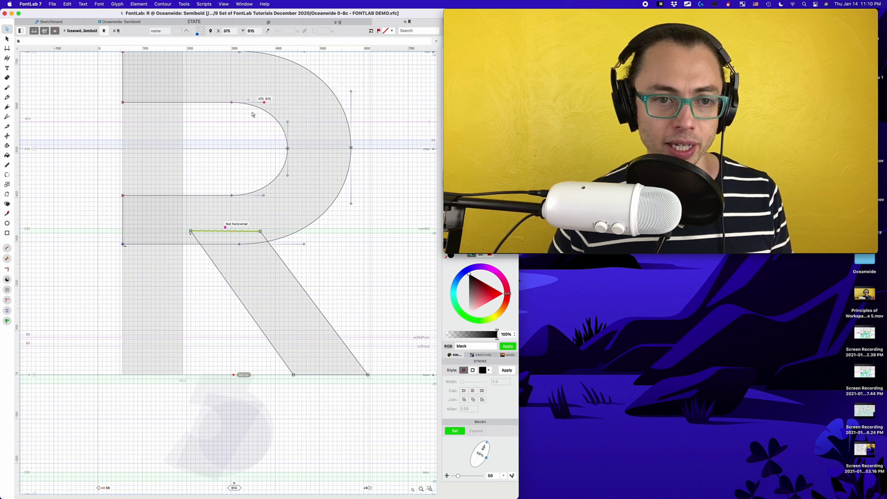
{"action": "left_click", "coordinate": [232, 103]}
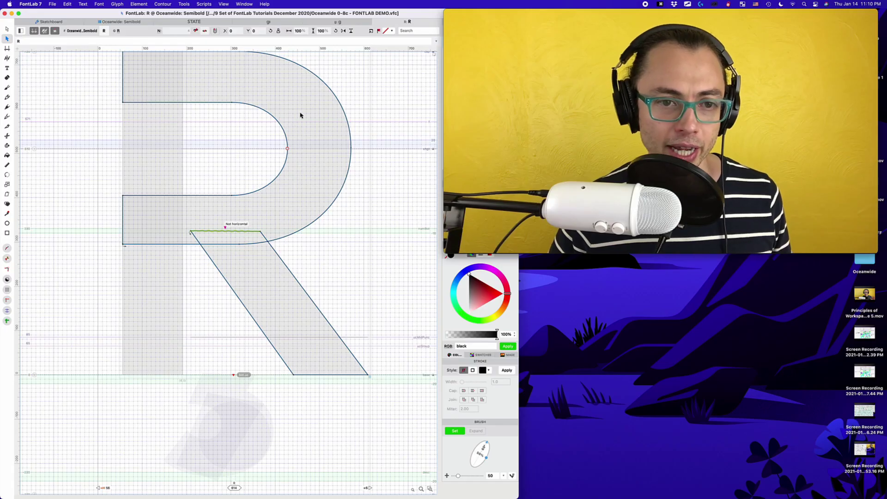
Step: Drag the whole R contour slightly with the Contour tool
{"action": "mouse_move", "coordinate": [301, 115]}
{"action": "left_mouse_down"}
{"action": "mouse_move", "coordinate": [289, 134]}
{"action": "mouse_move", "coordinate": [339, 141]}
{"action": "mouse_move", "coordinate": [334, 116]}
{"action": "mouse_move", "coordinate": [299, 112]}
{"action": "left_mouse_up"}
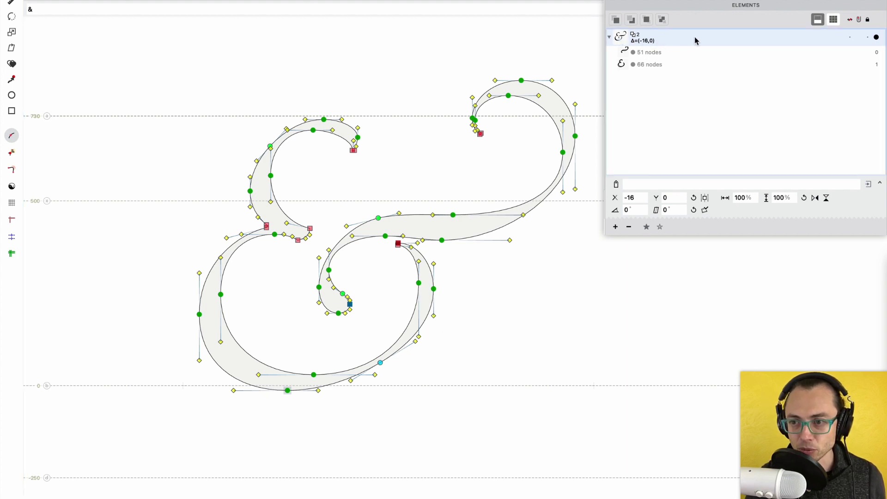
{"action": "left_click", "coordinate": [659, 52]}
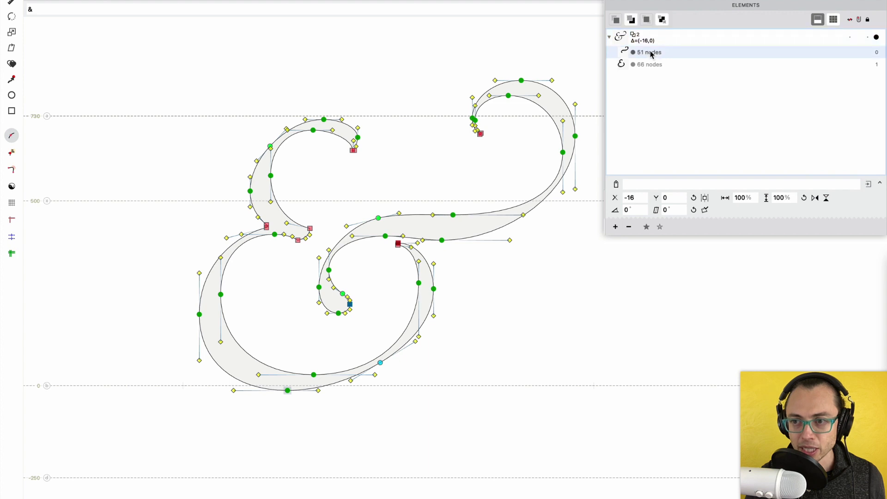
{"action": "left_click", "coordinate": [644, 67]}
{"action": "left_click", "coordinate": [641, 40]}
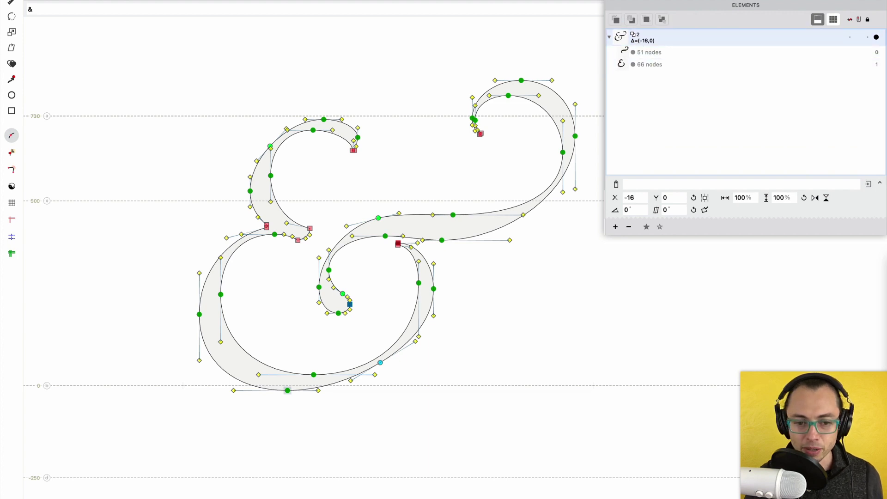
{"action": "left_click", "coordinate": [559, 98]}
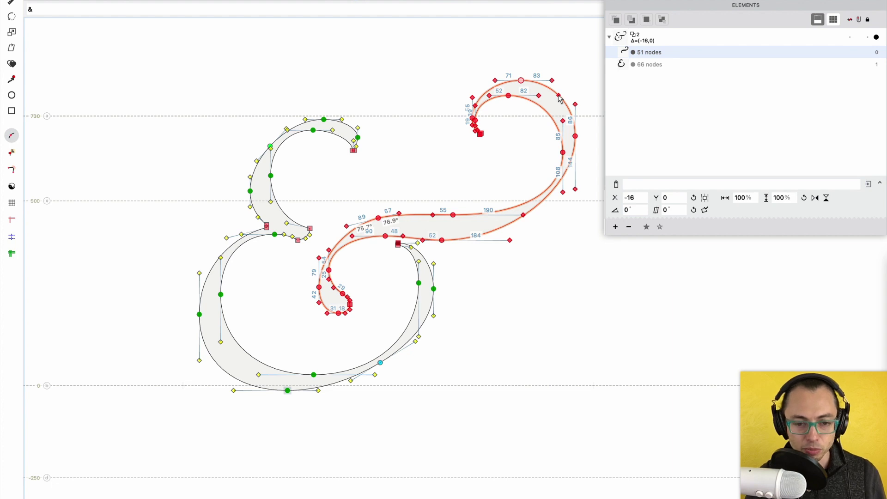
{"action": "key", "text": "Delete"}
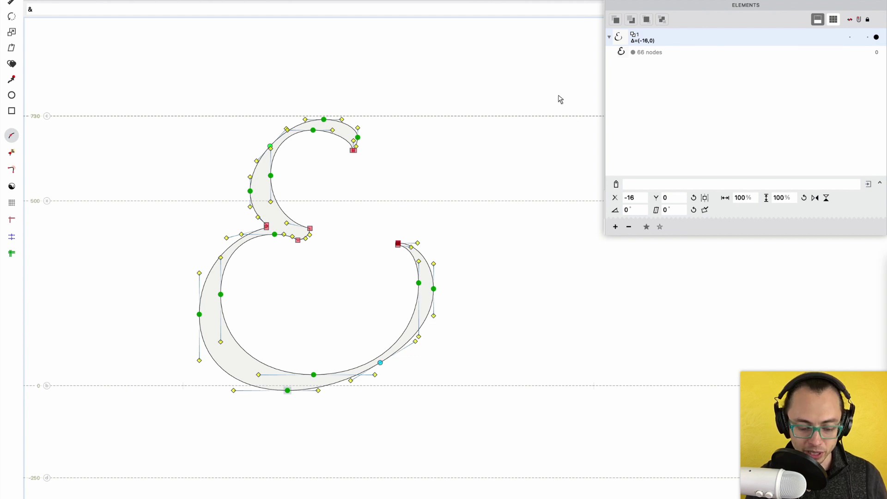
{"action": "key", "text": "super+z"}
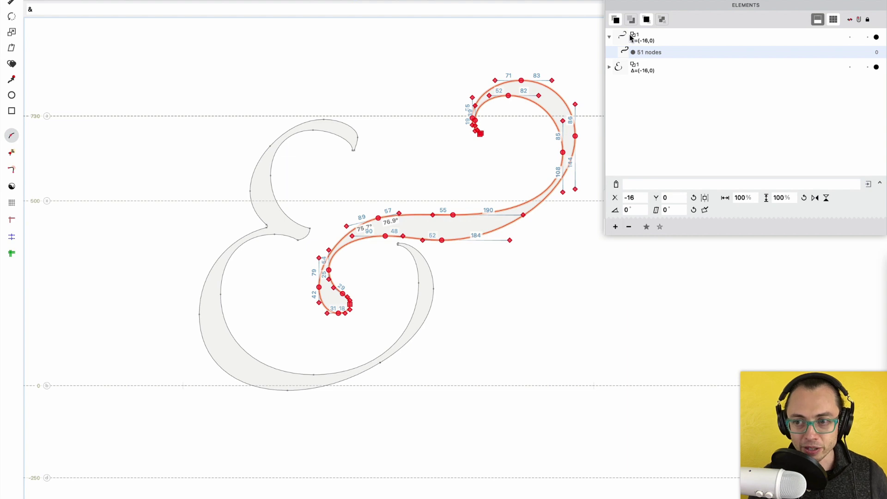
{"action": "left_click", "coordinate": [633, 67]}
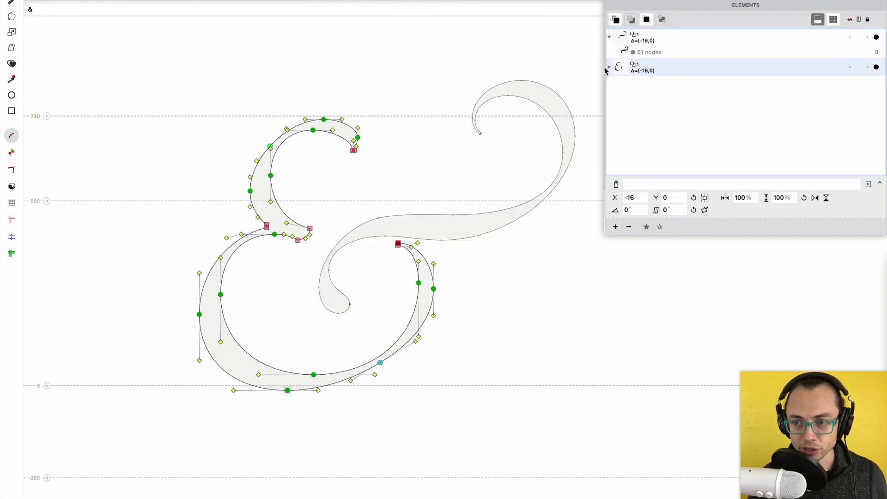
{"action": "left_click", "coordinate": [610, 67]}
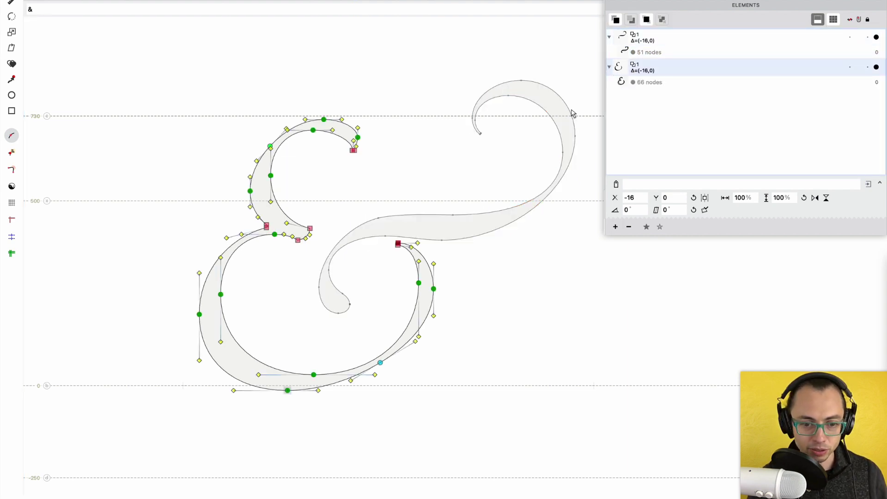
{"action": "left_click", "coordinate": [538, 97]}
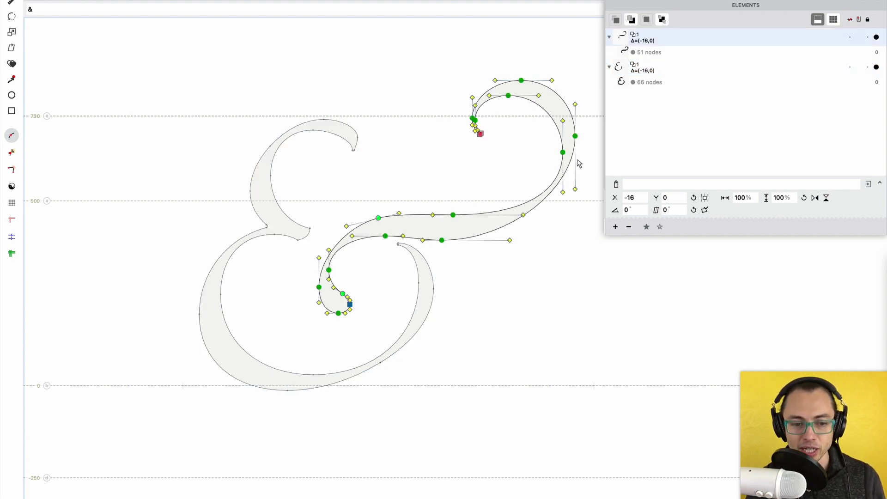
{"action": "left_click", "coordinate": [269, 193]}
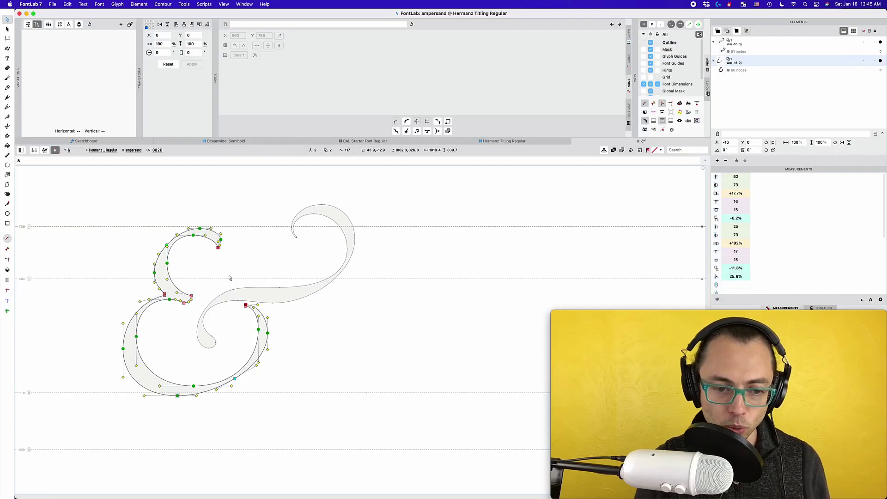
Step: With the Element tool (V), turn on View > Element Frame and select the ampersand's main body
{"action": "key", "text": "v"}
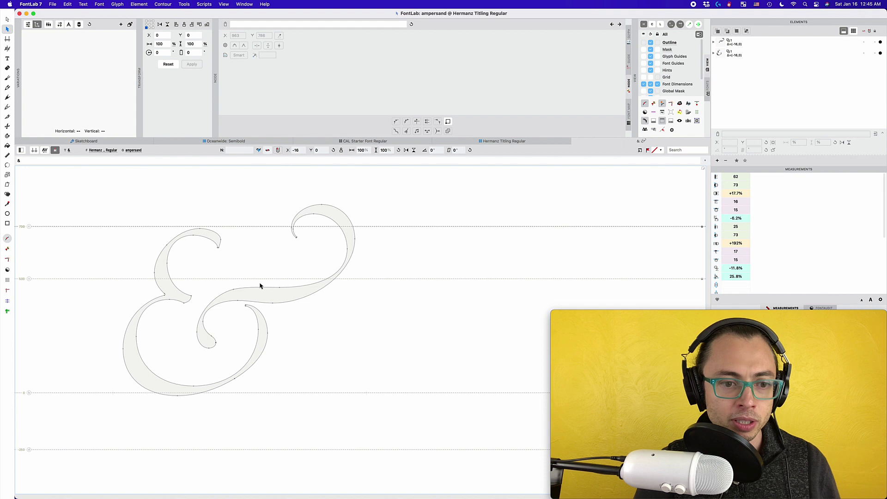
{"action": "left_click", "coordinate": [225, 4]}
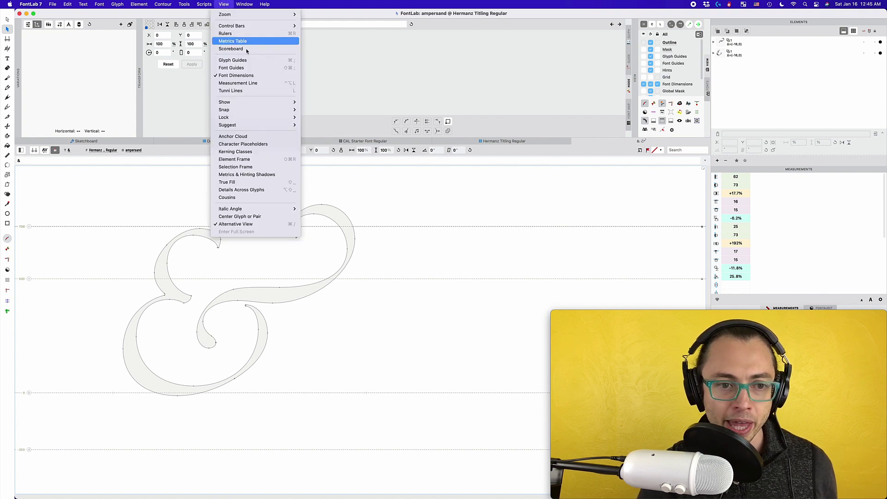
{"action": "left_click", "coordinate": [257, 160]}
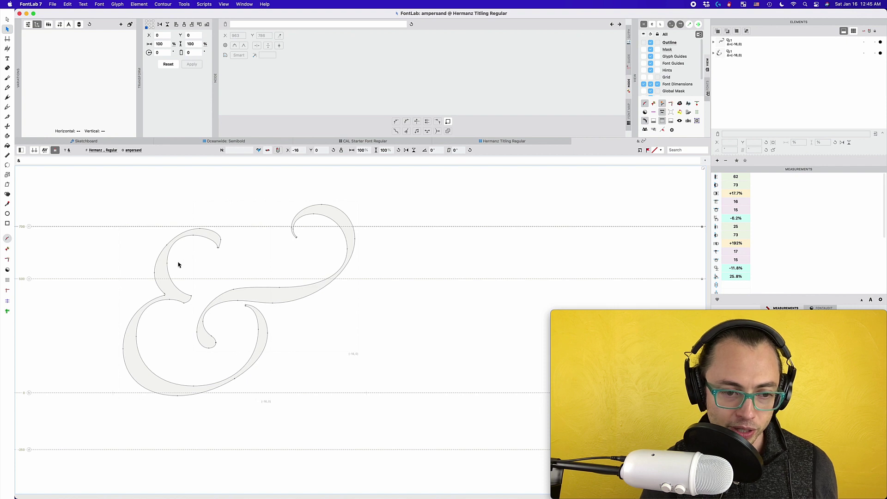
{"action": "left_click", "coordinate": [167, 277]}
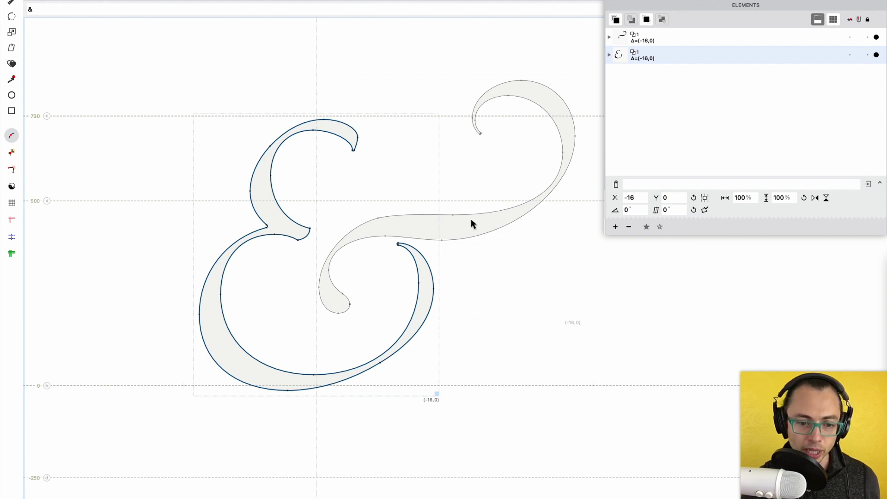
Step: Select the swash element and Option-drag a linked copy to the right, at x 701
{"action": "left_click", "coordinate": [482, 229]}
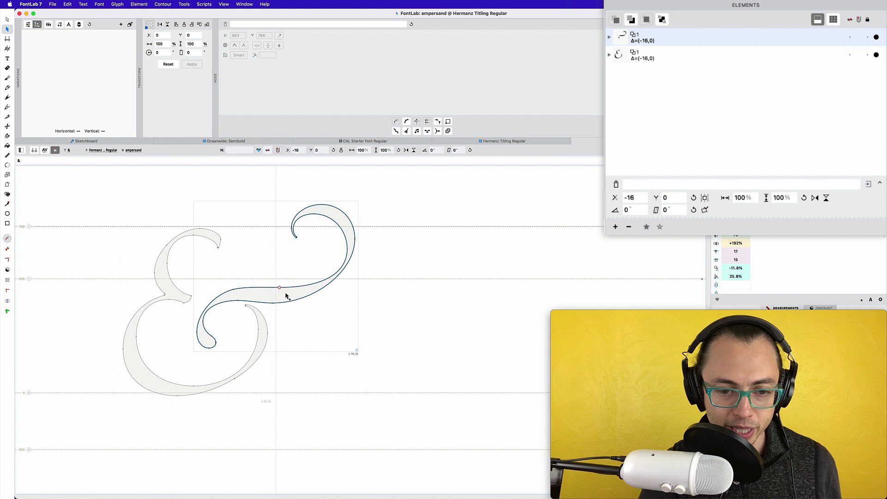
{"action": "left_click_drag", "start_coordinate": [286, 296], "coordinate": [452, 294]}
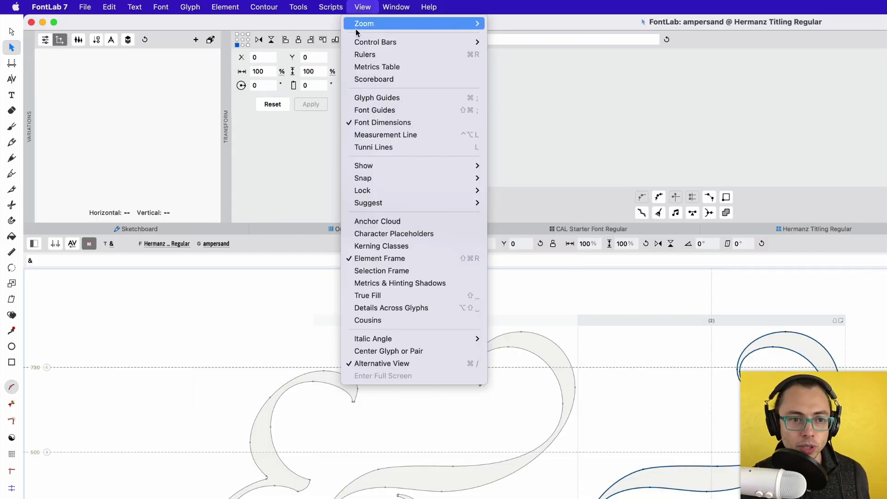
Step: Turn on Element References display and make the left linked swash element active
{"action": "mouse_move", "coordinate": [384, 169]}
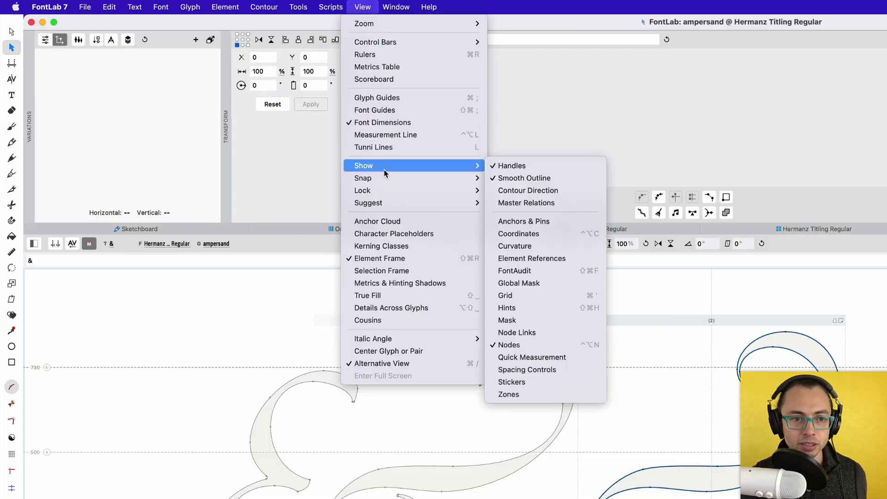
{"action": "left_click", "coordinate": [527, 260]}
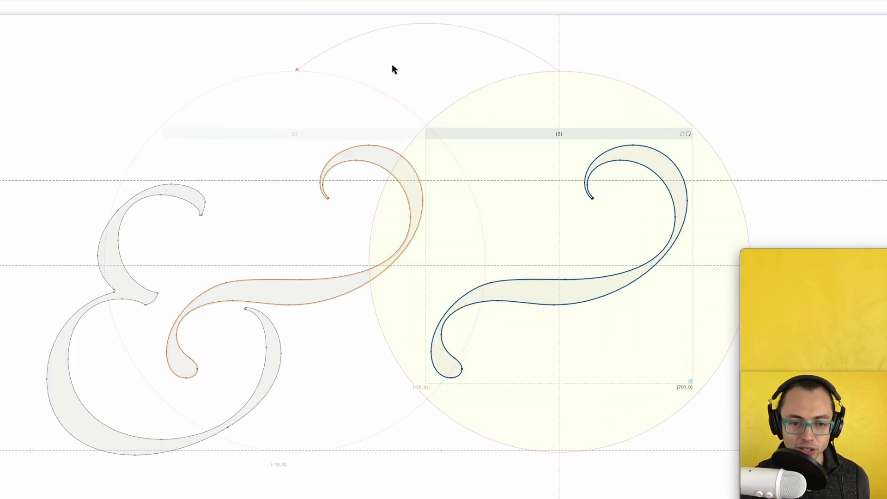
{"action": "left_click", "coordinate": [377, 159]}
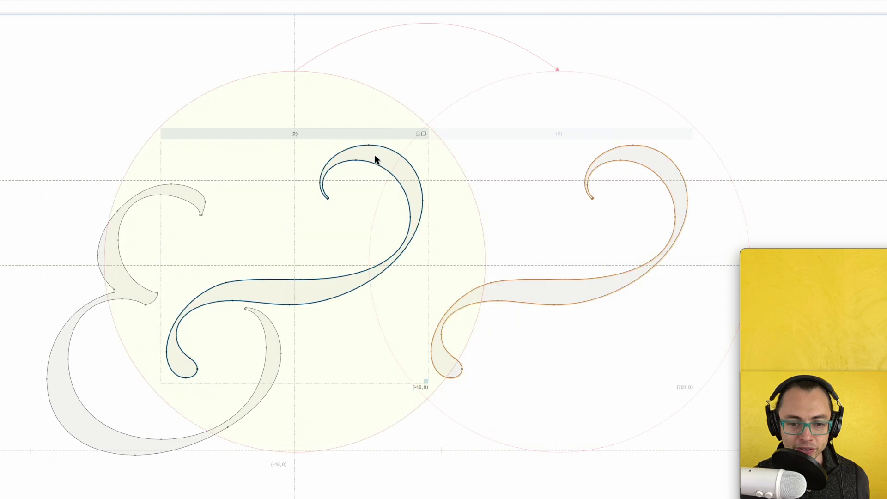
{"action": "left_click", "coordinate": [647, 154]}
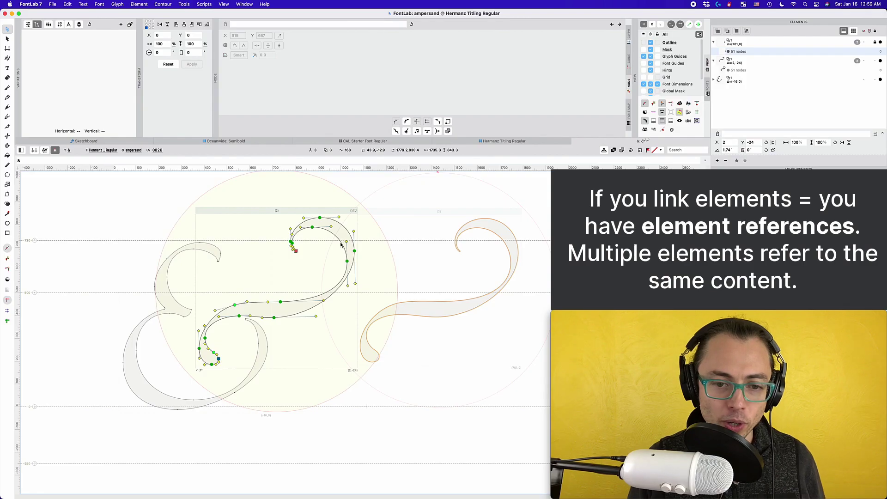
{"action": "left_click", "coordinate": [347, 261]}
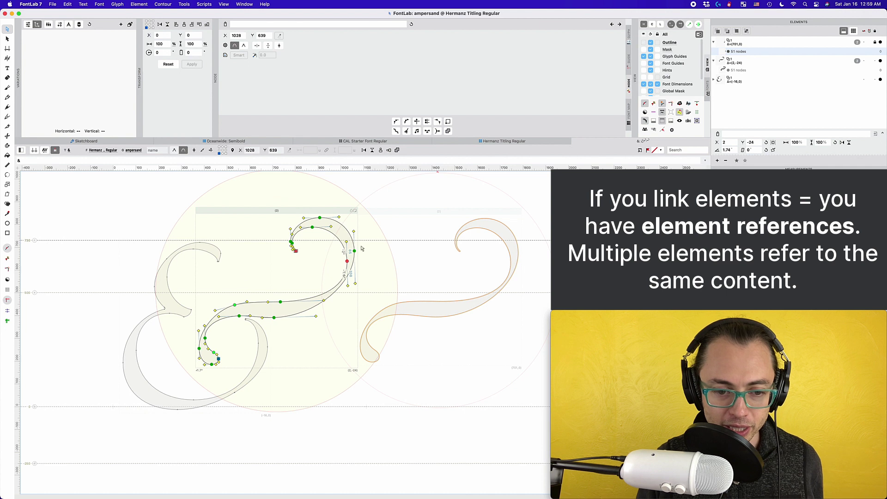
{"action": "left_click", "coordinate": [222, 310]}
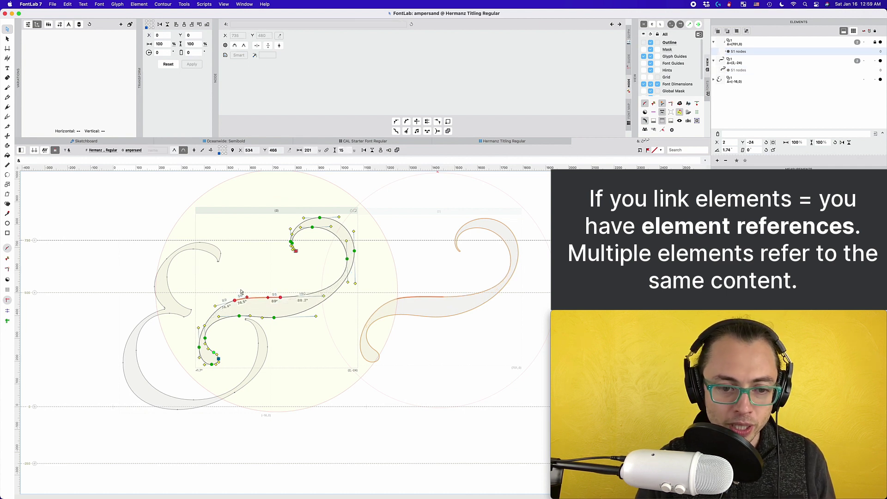
{"action": "left_click", "coordinate": [264, 281]}
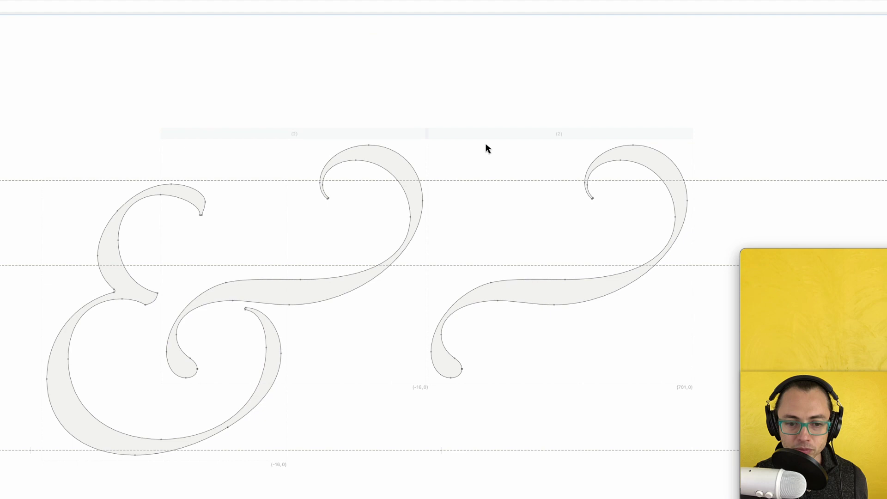
Step: Compare the two linked swash elements by selecting each, then activate the right one for editing
{"action": "left_click", "coordinate": [485, 219]}
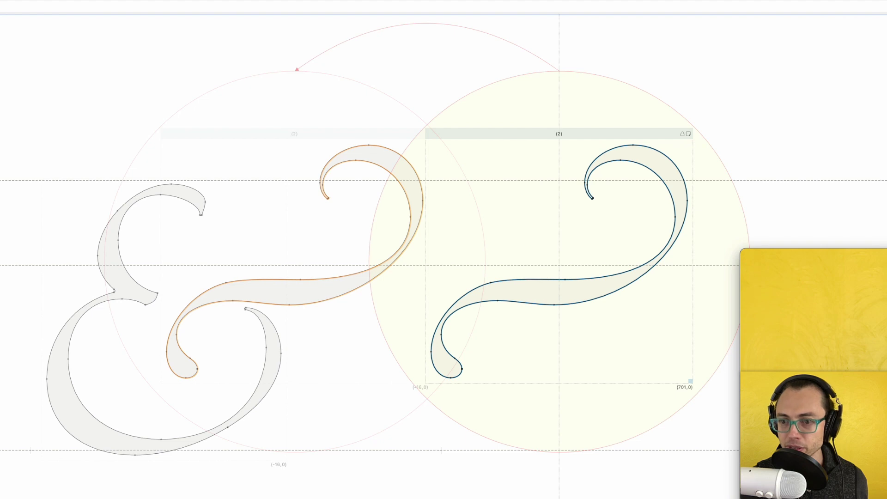
{"action": "left_click", "coordinate": [461, 65]}
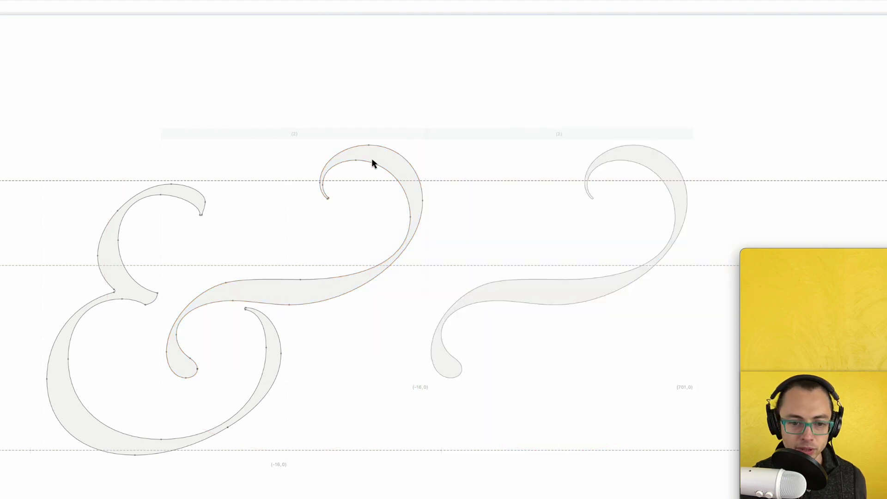
{"action": "left_click", "coordinate": [375, 156]}
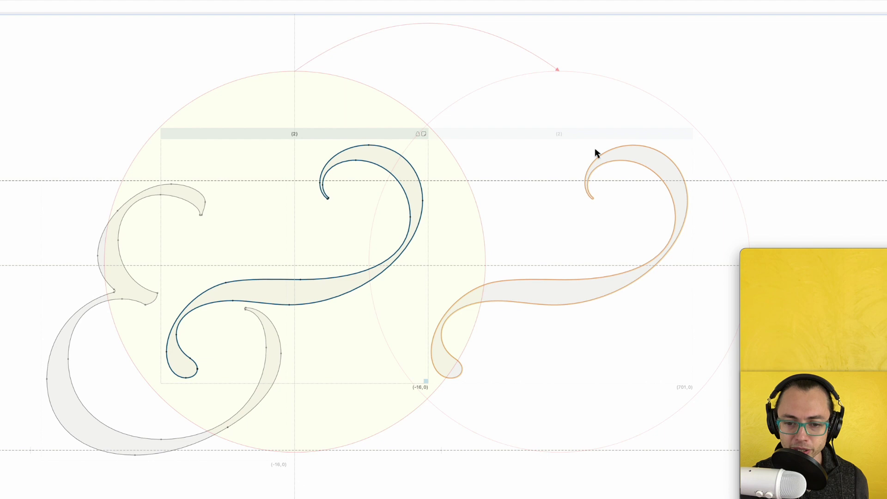
{"action": "double_click", "coordinate": [608, 159]}
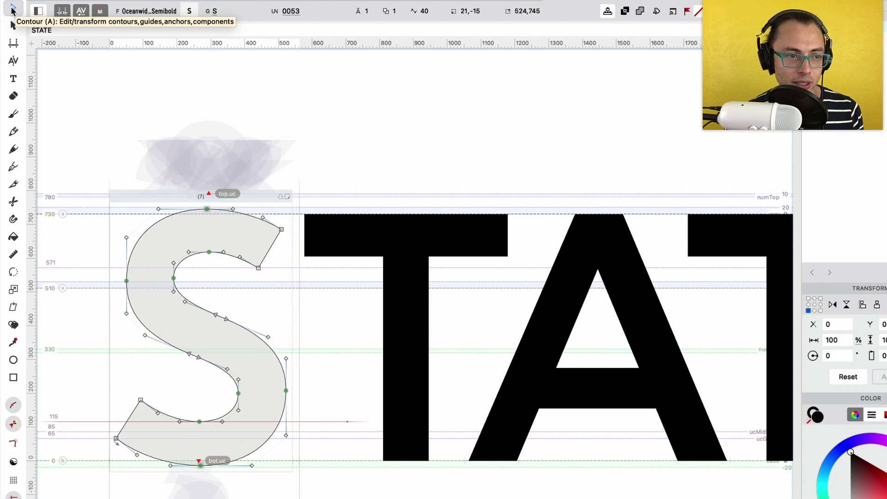
Step: Show STATE's spacing metrics, preview it without kerning, then enter kerning mode with S–T at -20
{"action": "left_click", "coordinate": [14, 43]}
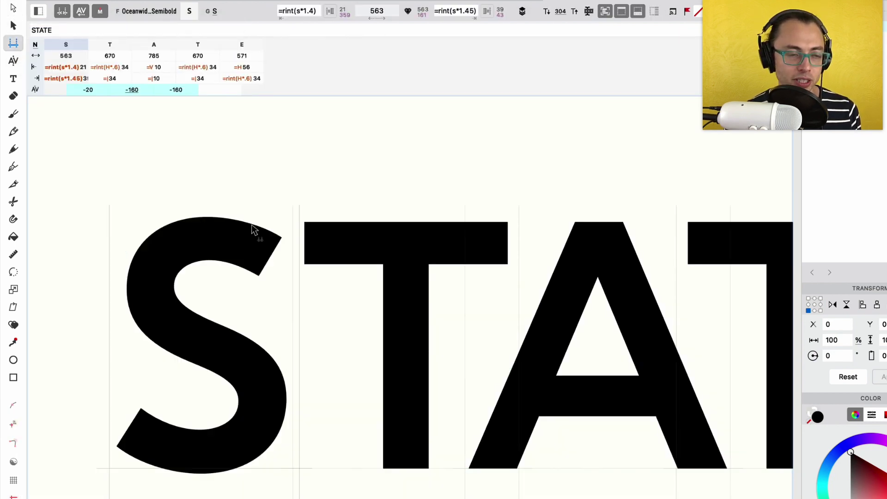
{"action": "left_click", "coordinate": [81, 11]}
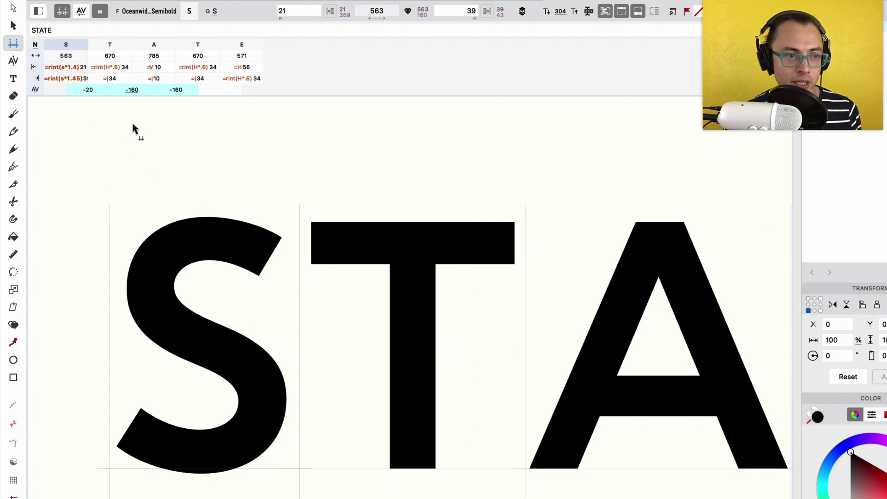
{"action": "left_click", "coordinate": [13, 61]}
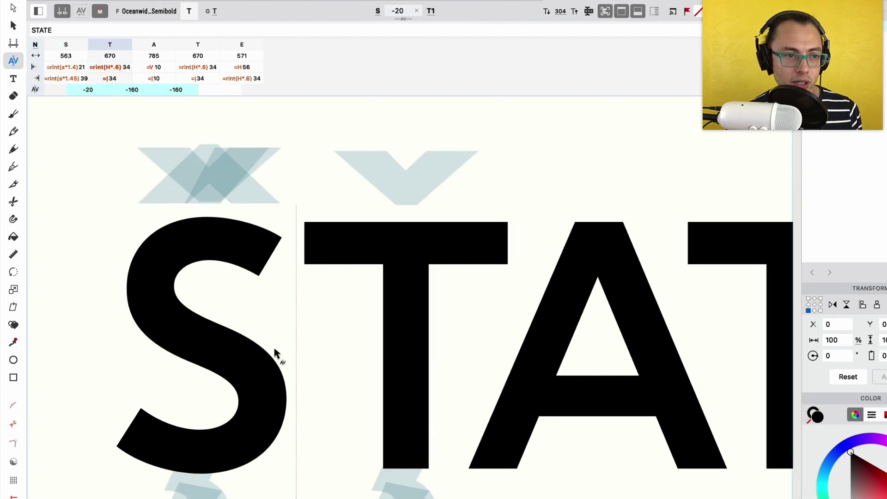
Step: Change the sample text to SOMET and show the T's metrics: width 670, 34-unit sidebearings
{"action": "left_click", "coordinate": [13, 79]}
{"action": "key", "text": "shift+Right"}
{"action": "key", "text": "shift+Right"}
{"action": "key", "text": "shift+Right"}
{"action": "key", "text": "shift+Right"}
{"action": "key", "text": "shift+Left"}
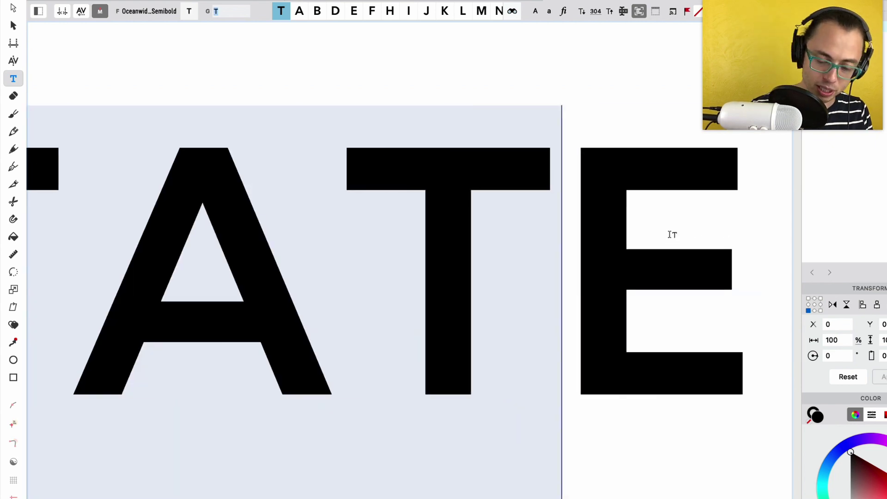
{"action": "type", "text": "OM"}
{"action": "key", "text": "Left"}
{"action": "key", "text": "Right"}
{"action": "key", "text": "Right"}
{"action": "key", "text": "Right"}
{"action": "key", "text": "Right"}
{"action": "key", "text": "Right"}
{"action": "key", "text": "Right"}
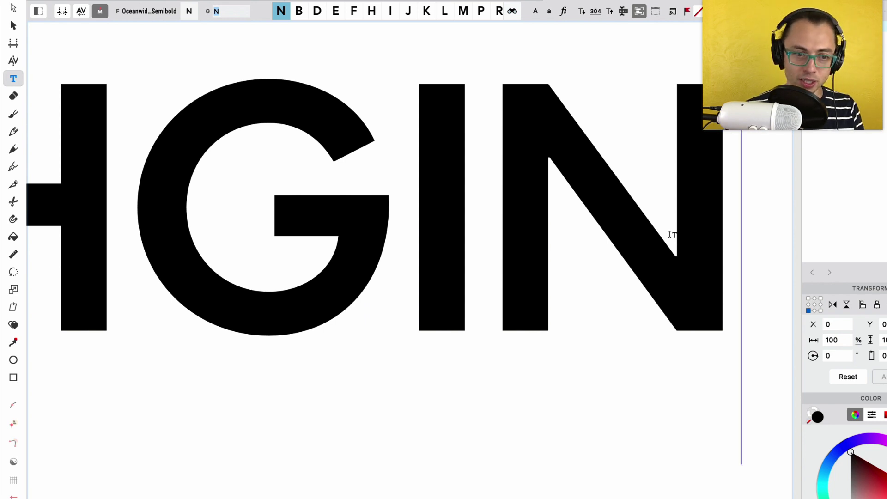
{"action": "key", "text": "shift+Left"}
{"action": "key", "text": "shift+Left"}
{"action": "key", "text": "shift+Left"}
{"action": "key", "text": "shift+Left"}
{"action": "type", "text": "T"}
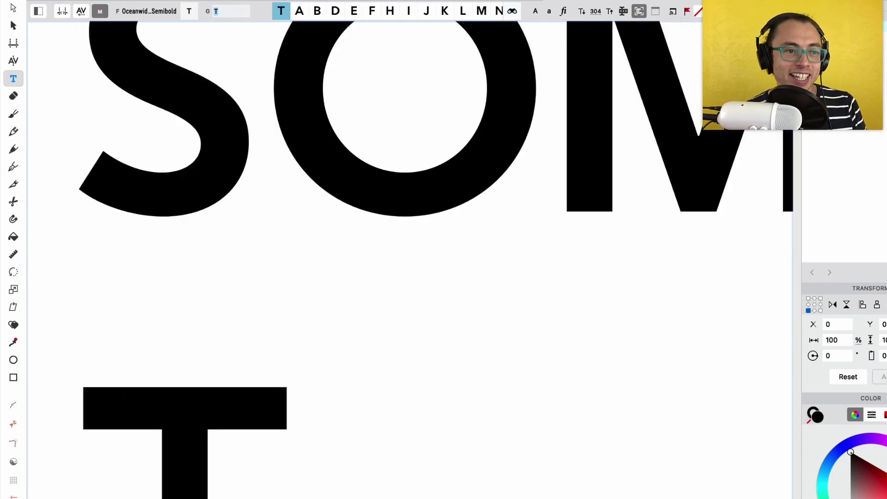
{"action": "left_click", "coordinate": [15, 63]}
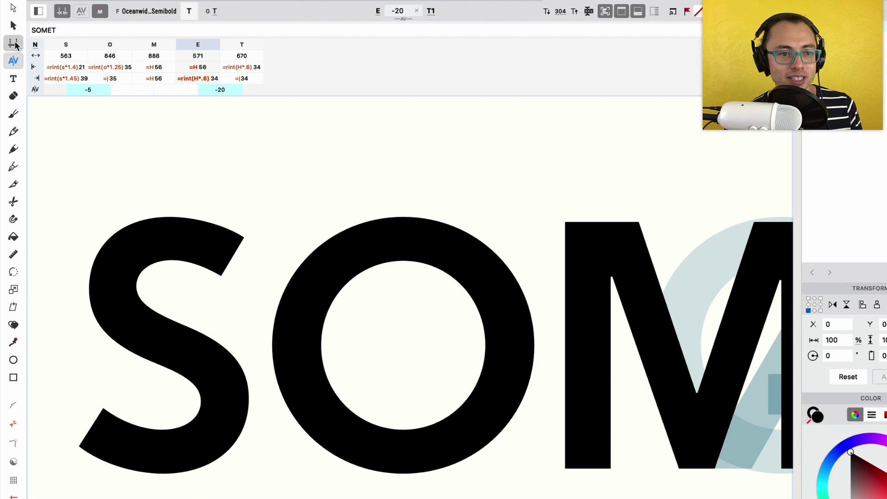
{"action": "left_click", "coordinate": [13, 43]}
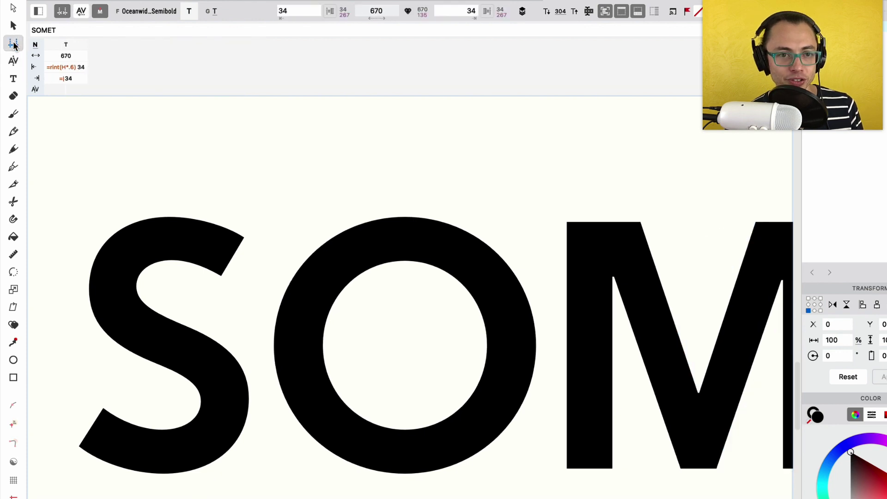